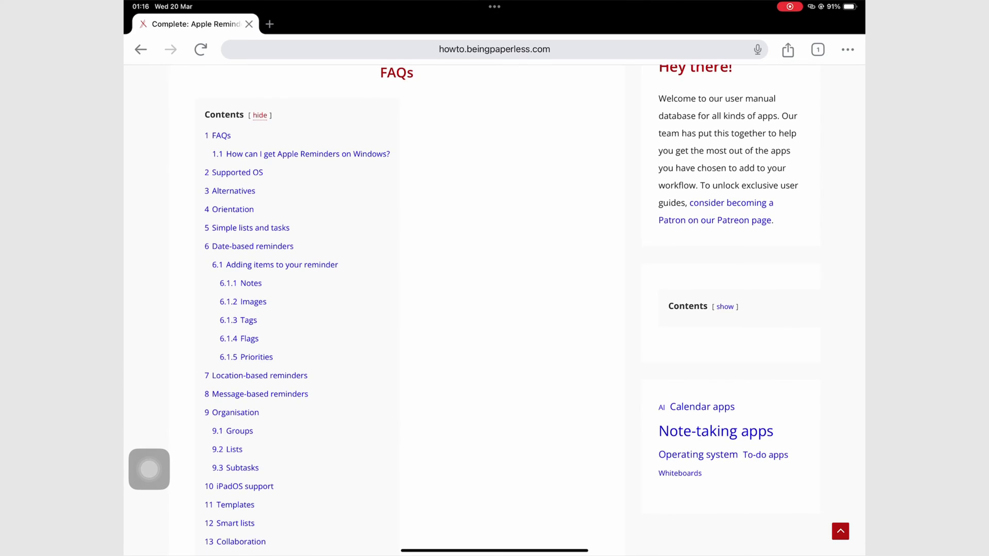
pyautogui.scroll(-1, 495, 309)
pyautogui.scroll(-2, 495, 309)
pyautogui.scroll(-2, 495, 310)
pyautogui.scroll(-2, 494, 309)
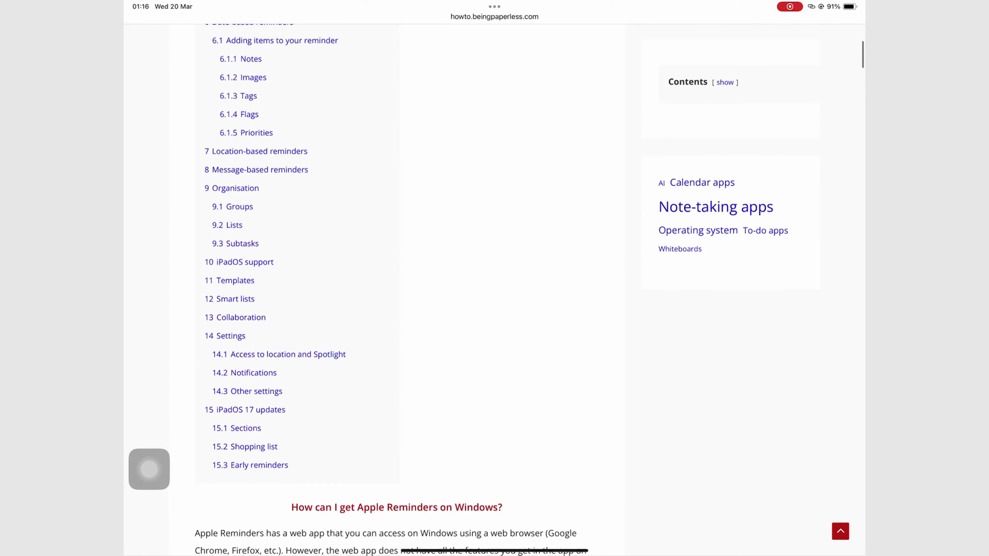
pyautogui.scroll(-2, 494, 278)
# Jump to the Settings section of the Apple Reminders guide in Chrome
pyautogui.click(230, 302)
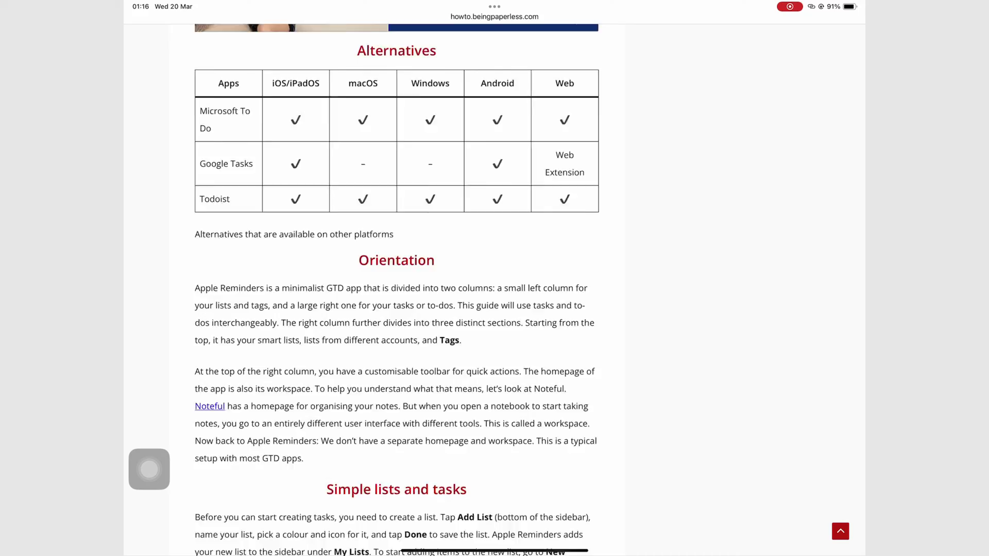
pyautogui.scroll(-1, 495, 309)
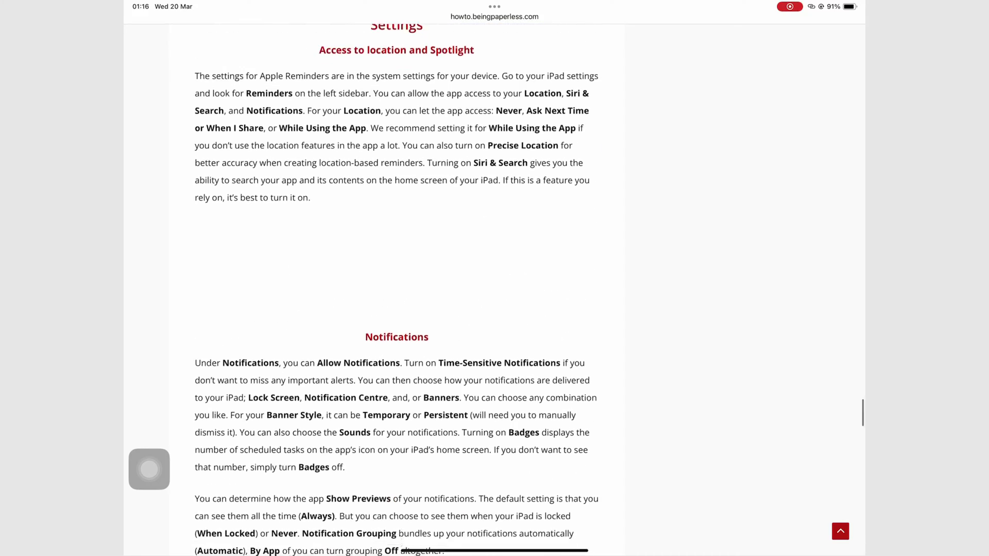
pyautogui.scroll(-2, 495, 310)
pyautogui.scroll(-3, 495, 309)
pyautogui.scroll(-2, 495, 310)
pyautogui.scroll(-3, 148, 469)
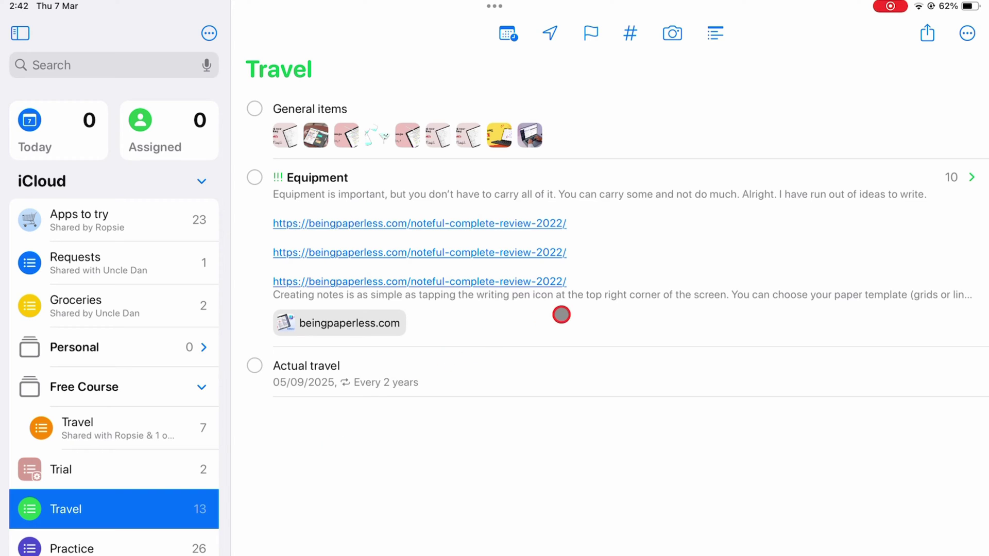
# Share the Travel list with Uncle Dan via Messages, adding a comment about starting afresh
pyautogui.click(924, 34)
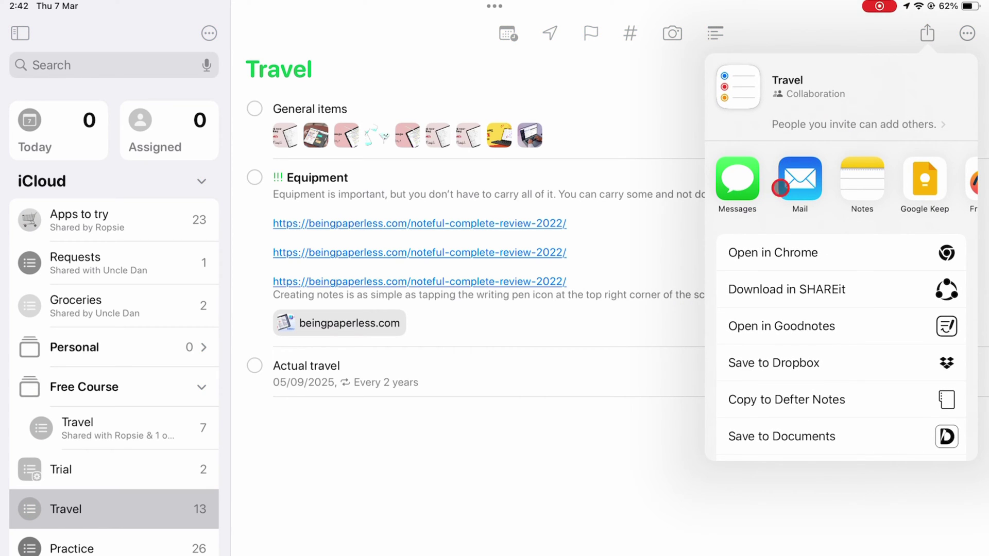
pyautogui.hscroll(5, 896, 185)
pyautogui.hscroll(3, 899, 184)
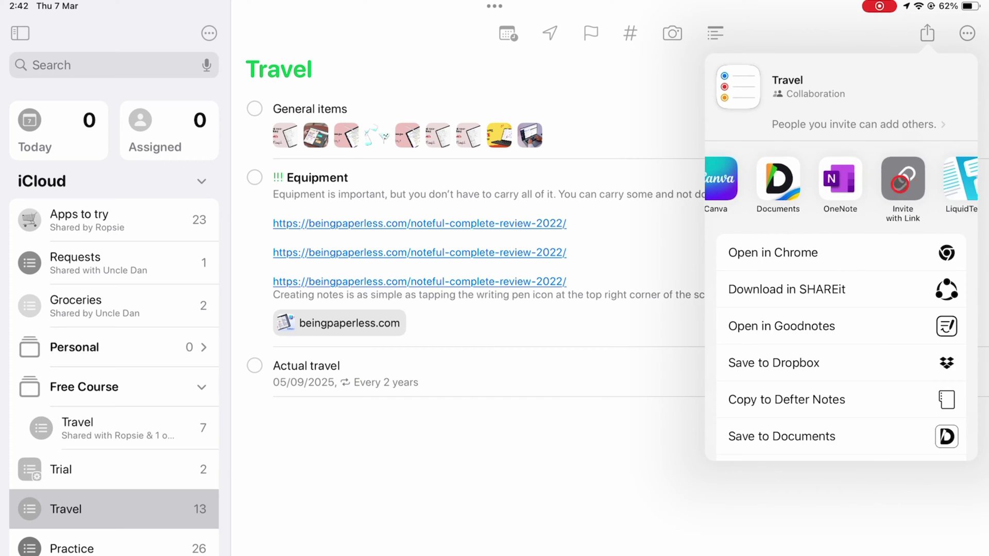
pyautogui.hscroll(3, 900, 184)
pyautogui.hscroll(-3, 900, 184)
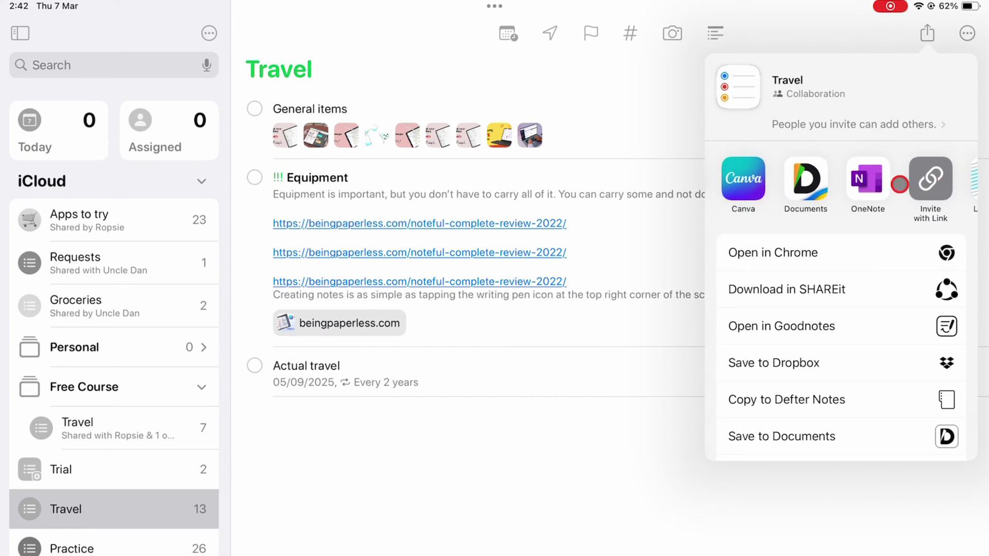
pyautogui.hscroll(-3, 900, 184)
pyautogui.hscroll(-3, 899, 184)
pyautogui.hscroll(-3, 900, 184)
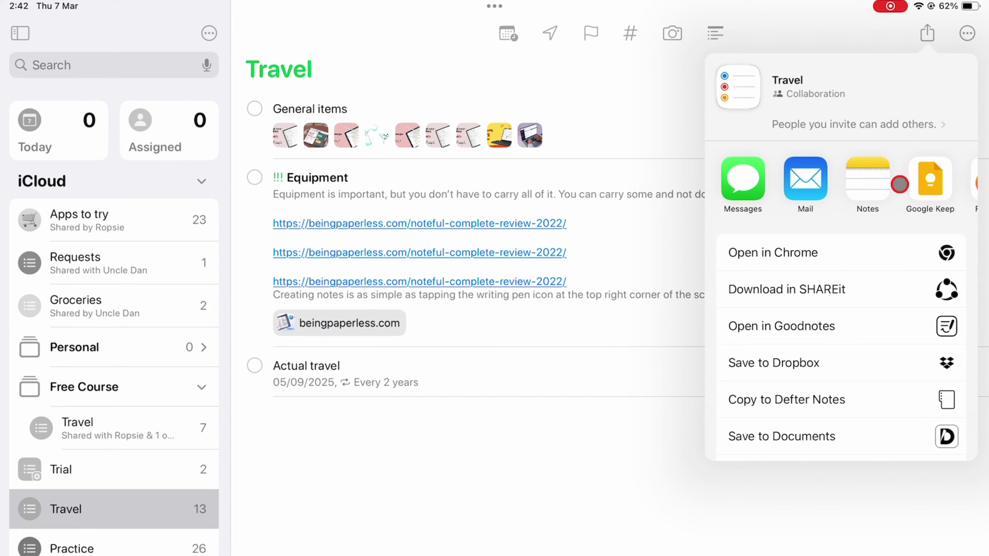
pyautogui.click(734, 193)
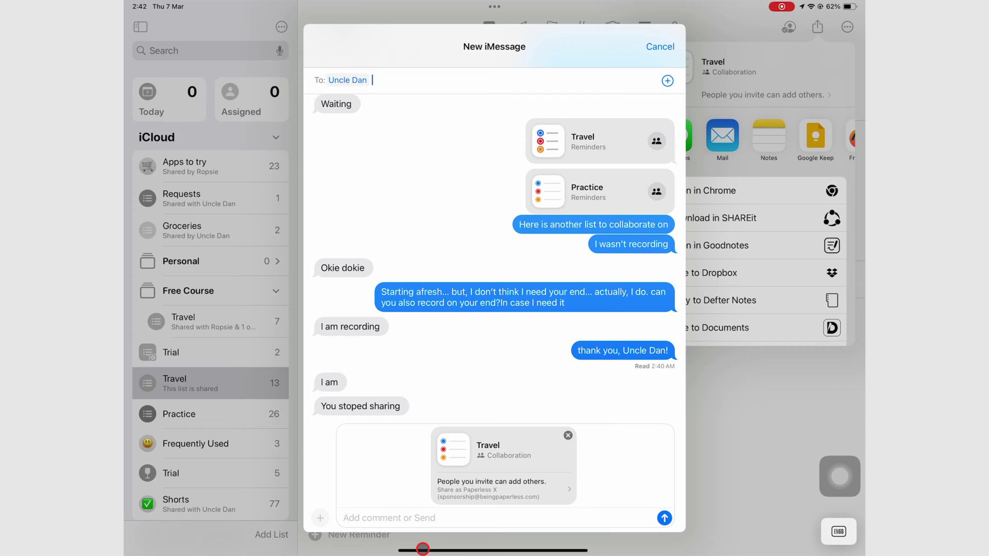
pyautogui.click(428, 517)
pyautogui.write('Yes, to start afresh..')
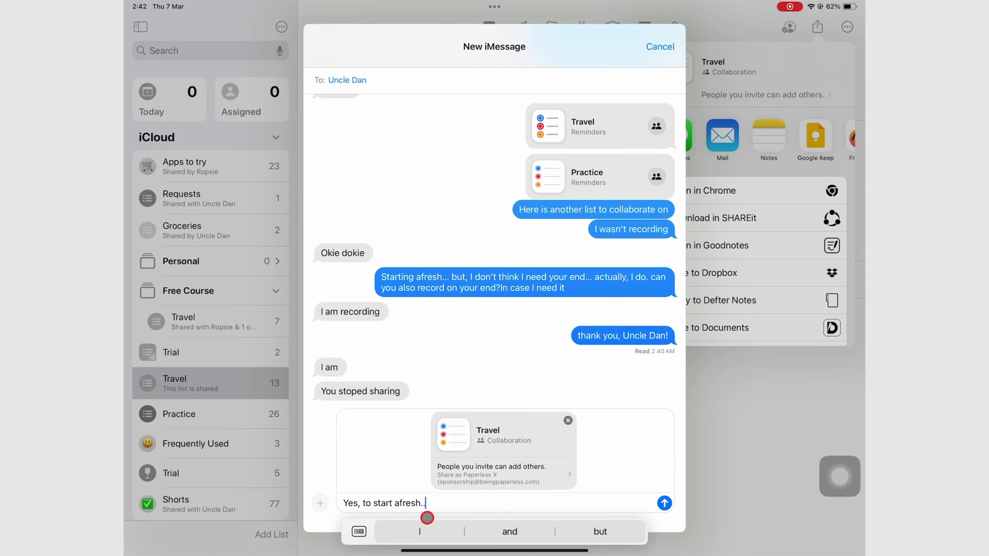
pyautogui.press('Return')
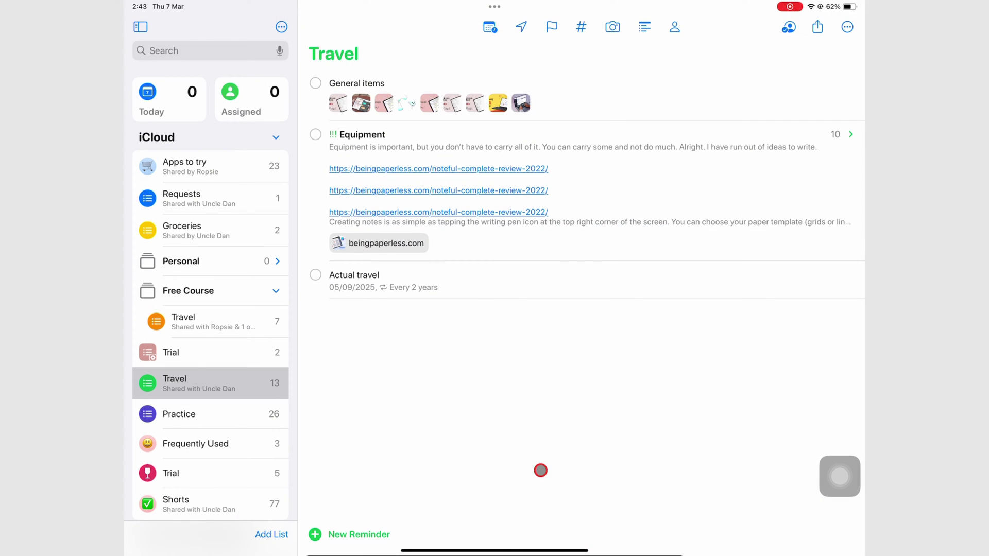
# Open Practice and send Uncle Dan two messages asking whether he can see the list
pyautogui.click(236, 415)
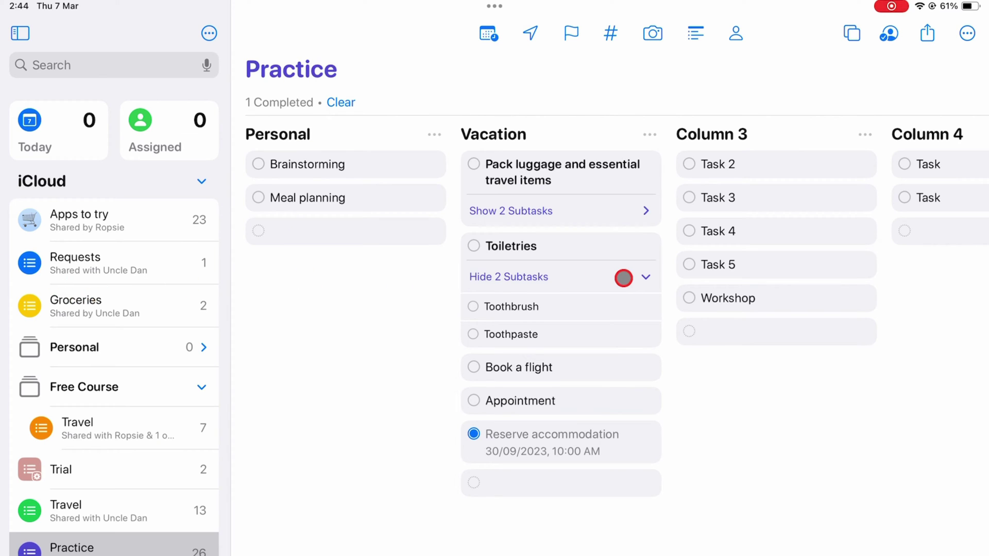
pyautogui.click(891, 33)
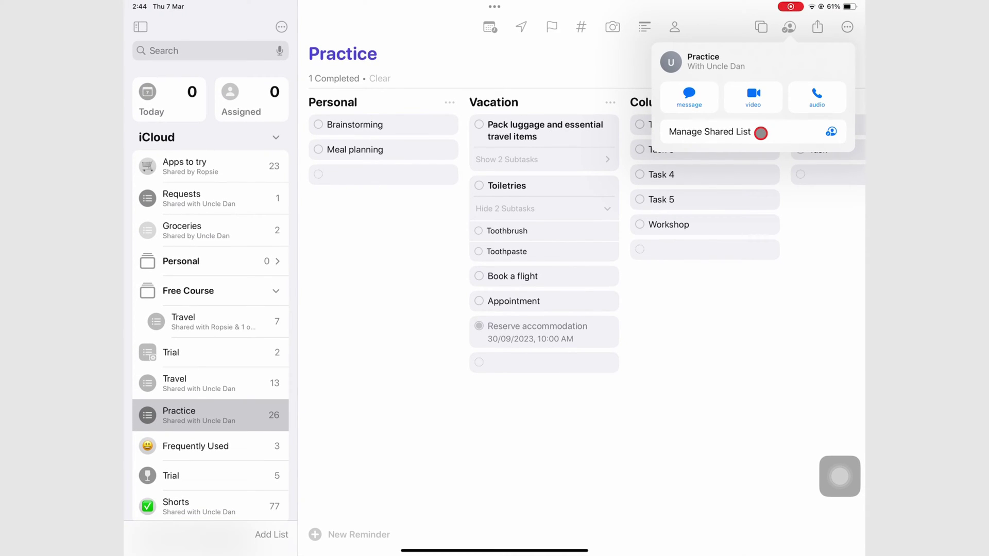
pyautogui.click(696, 96)
pyautogui.write('Initiating')
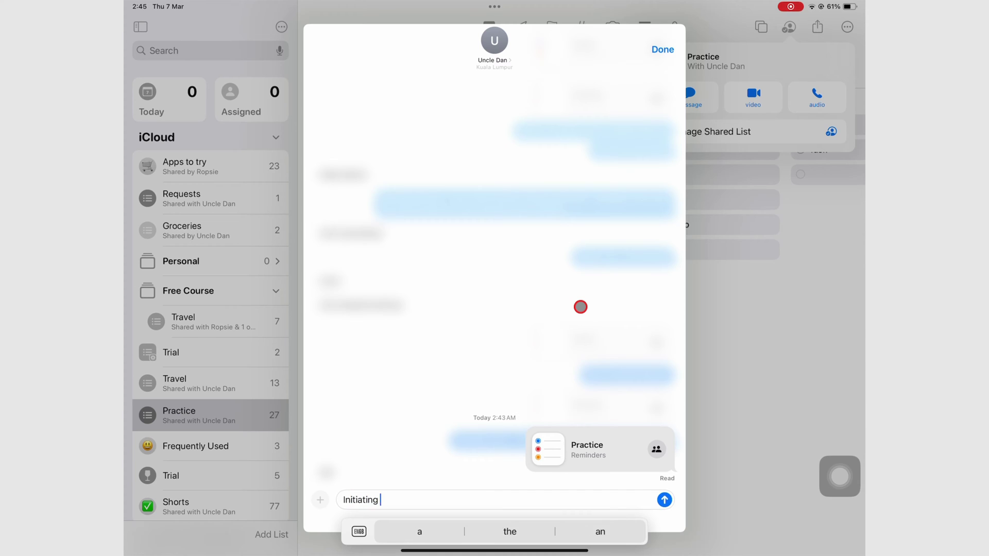
pyautogui.write(' a conversation. Can you see it?')
pyautogui.press('Return')
pyautogui.write('Is it easy to find?')
pyautogui.press('Return')
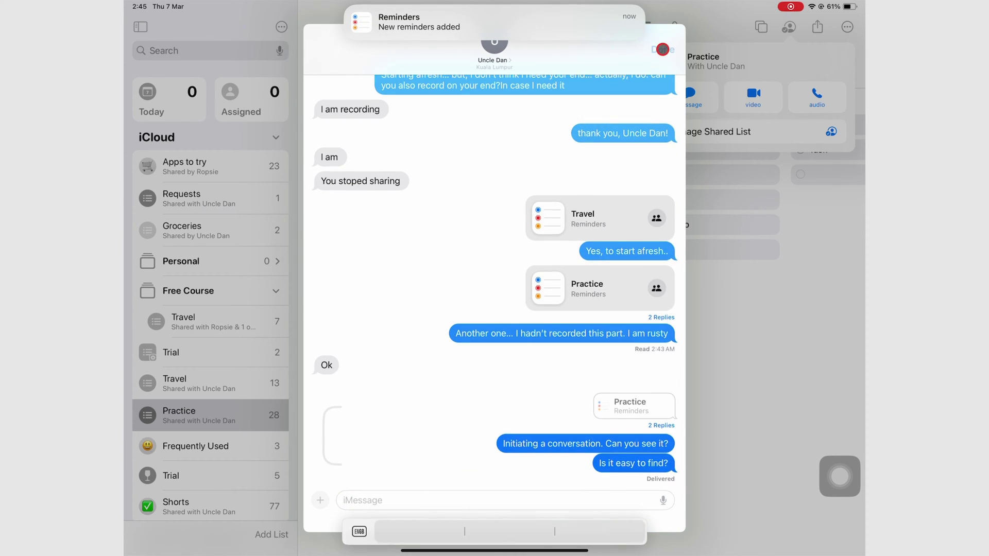
pyautogui.click(662, 50)
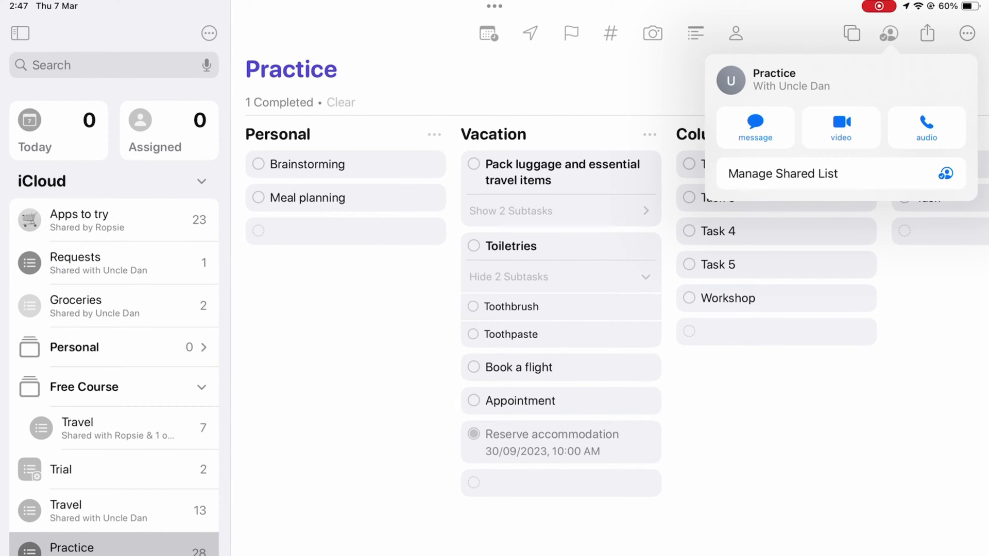
# Keep Uncle Dan's 'Can add people' on, then bring up the Share With More People options
pyautogui.click(858, 171)
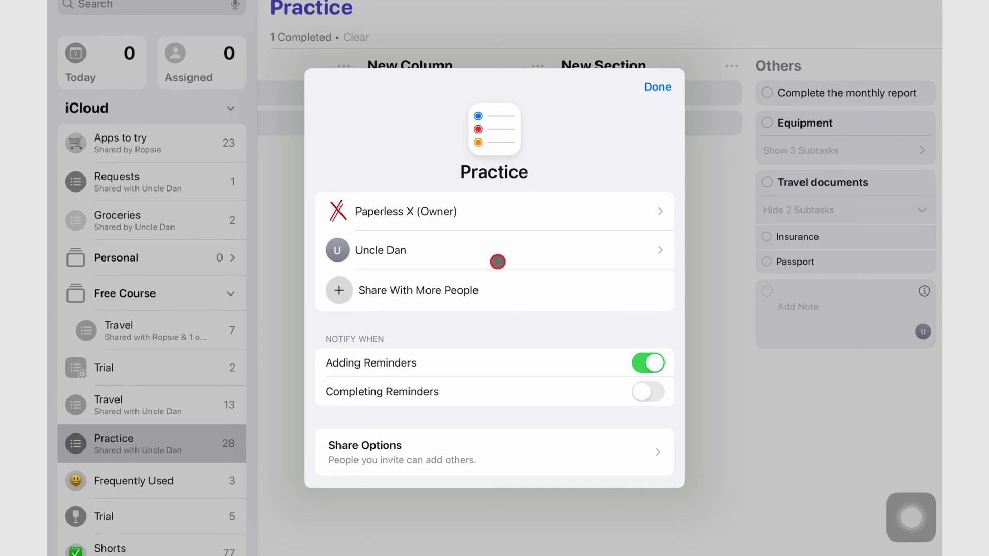
pyautogui.click(498, 261)
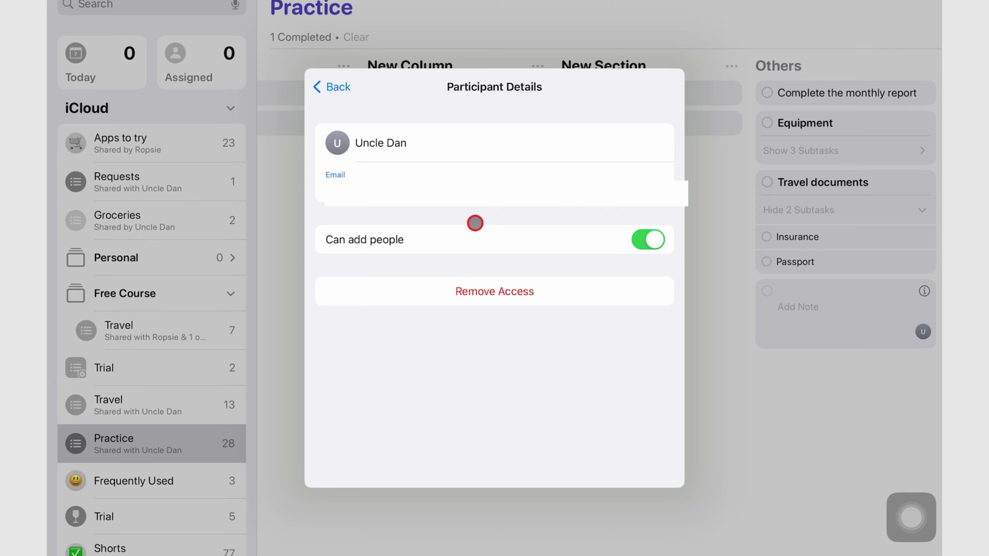
pyautogui.click(656, 241)
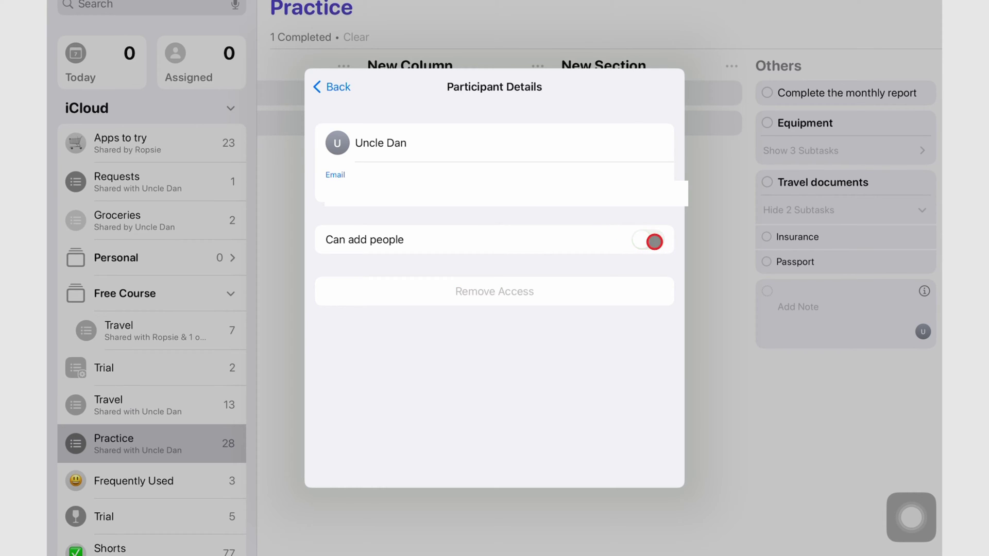
pyautogui.click(655, 242)
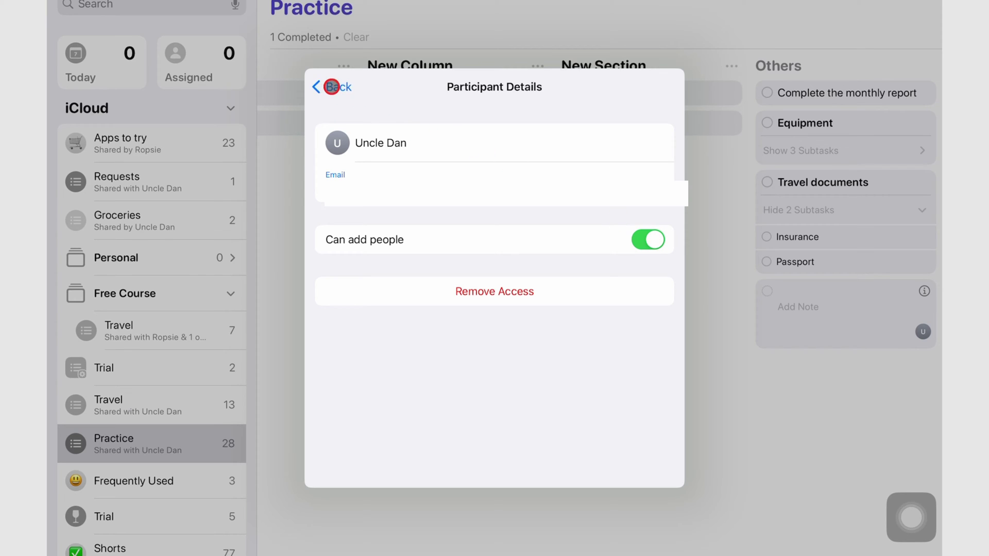
pyautogui.click(331, 87)
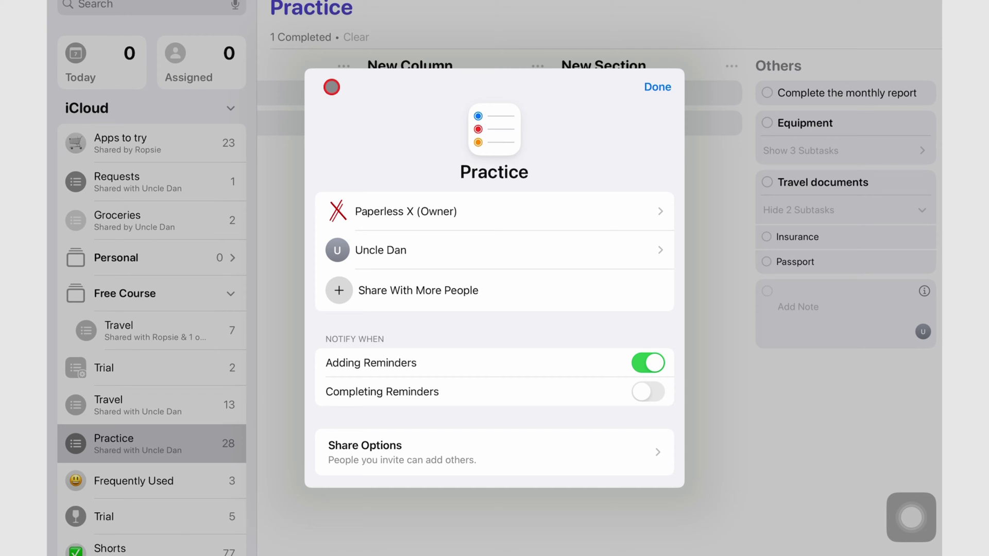
pyautogui.click(394, 293)
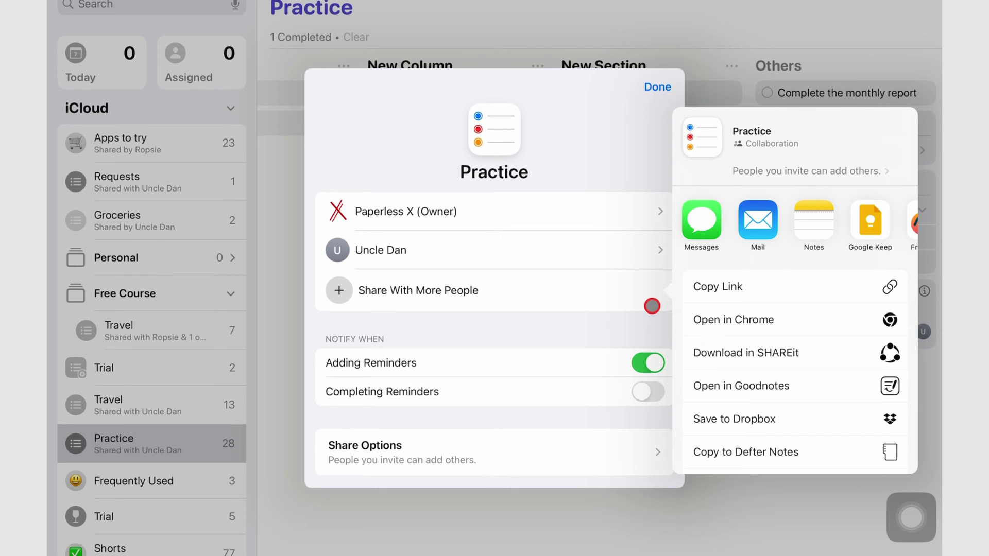
# Dismiss the invite options and turn on Notify When Completing Reminders for Practice
pyautogui.click(636, 299)
pyautogui.click(649, 363)
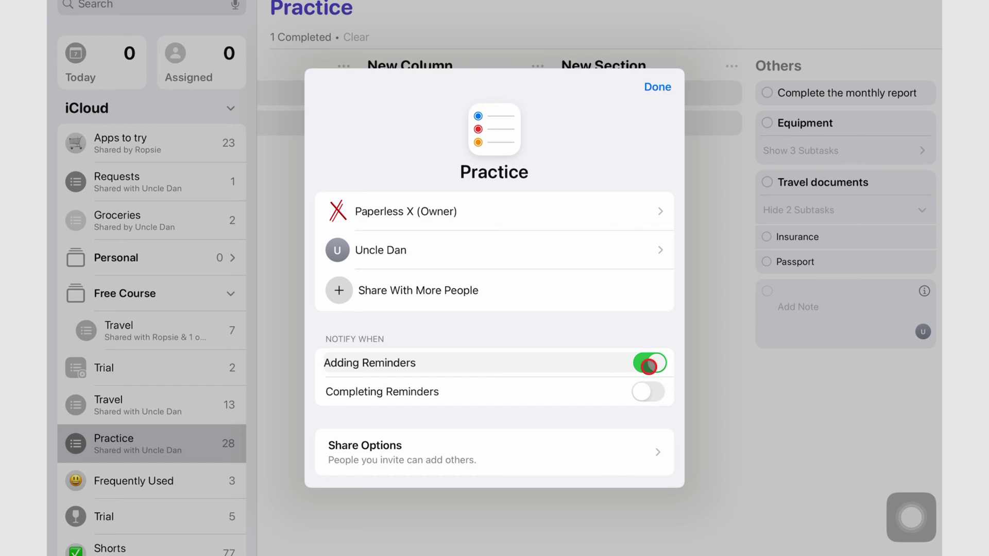
pyautogui.click(655, 396)
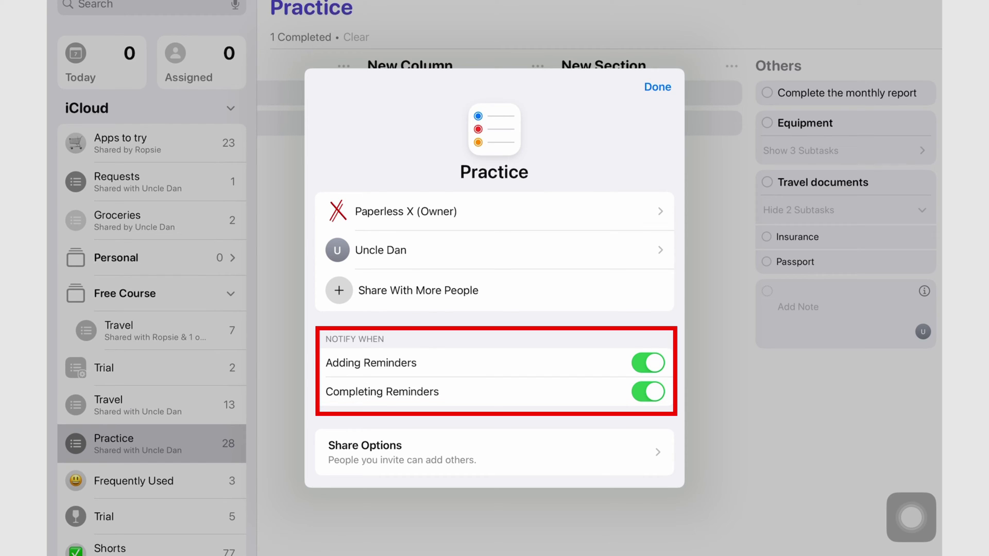
pyautogui.scroll(-2, 495, 309)
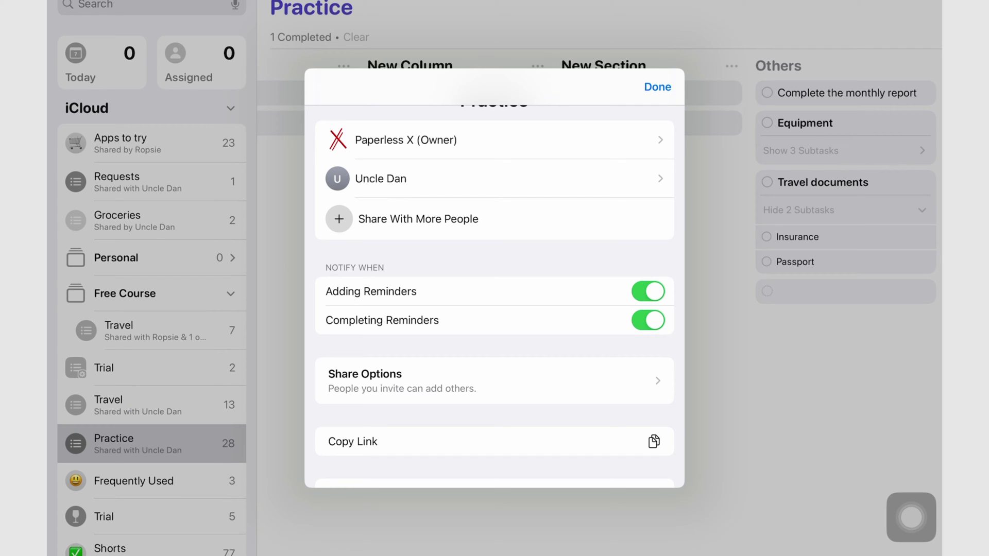
# Set Adding People to 'Anyone can add people' and copy the Practice list's share link
pyautogui.click(361, 383)
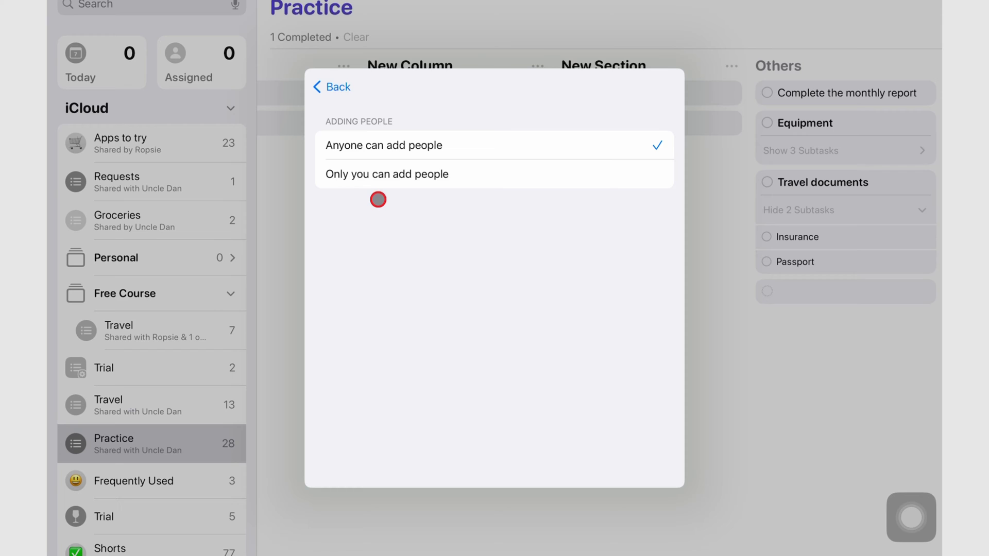
pyautogui.click(396, 150)
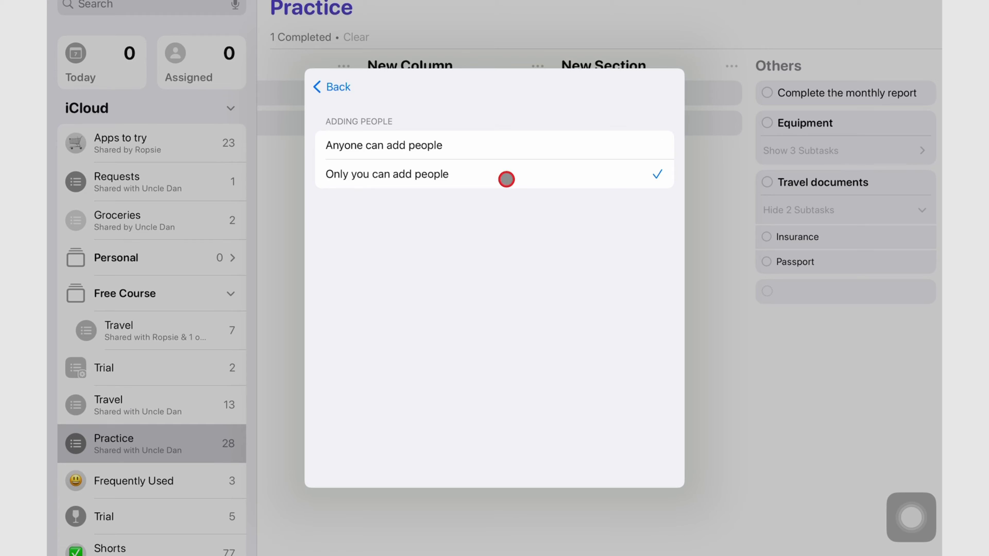
pyautogui.click(512, 146)
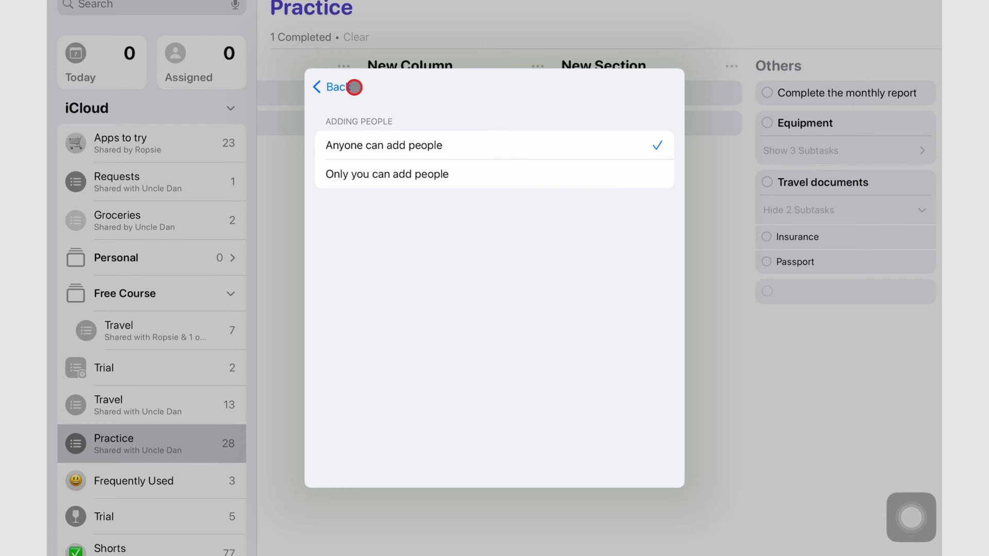
pyautogui.click(333, 87)
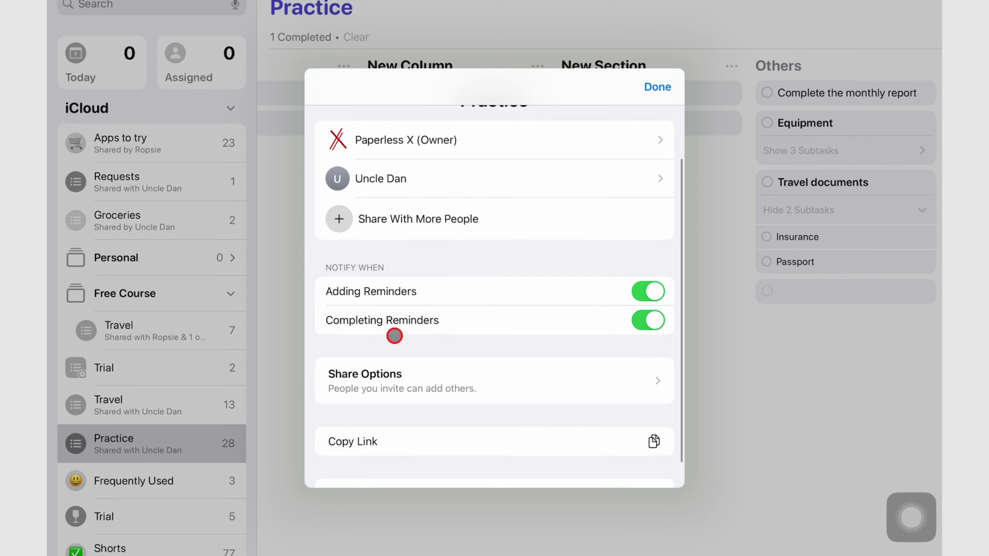
pyautogui.click(424, 438)
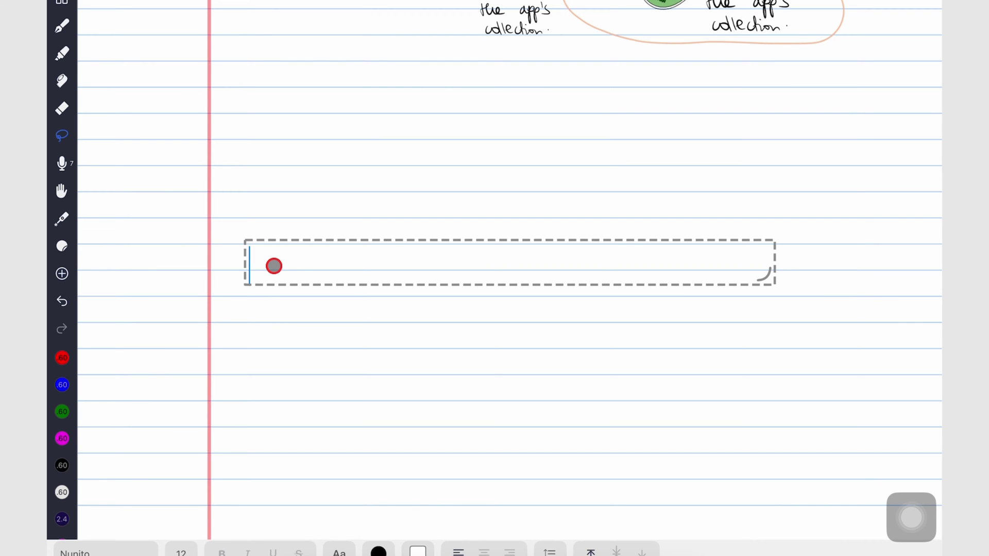
# Paste the iCloud Reminders link into the Notability note, then close the Practice sharing sheet
pyautogui.click(274, 267)
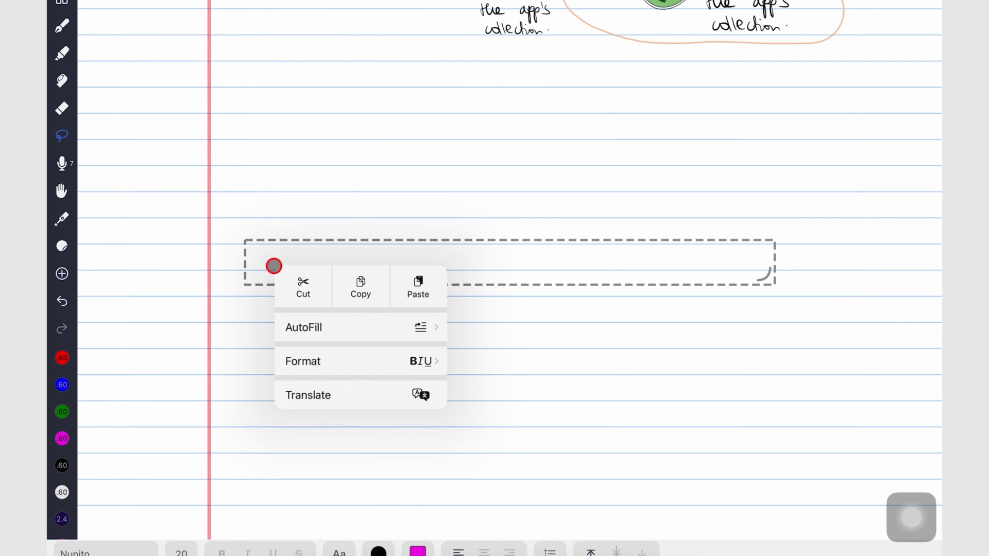
pyautogui.click(419, 289)
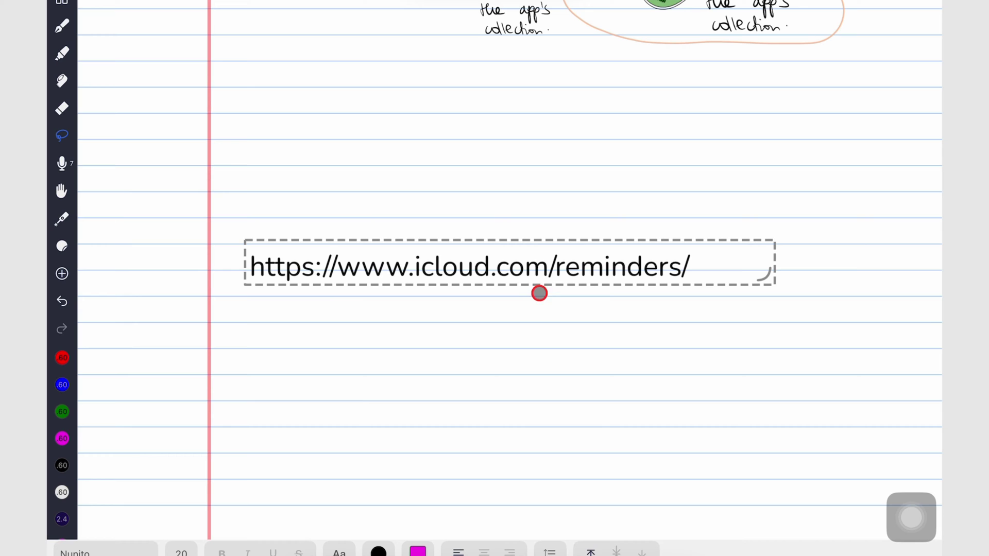
pyautogui.click(623, 331)
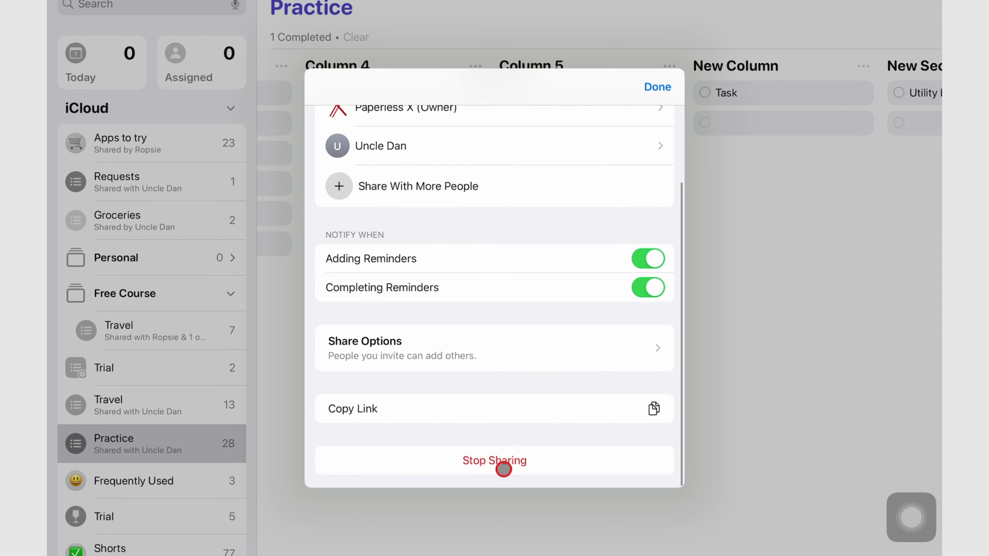
pyautogui.click(658, 87)
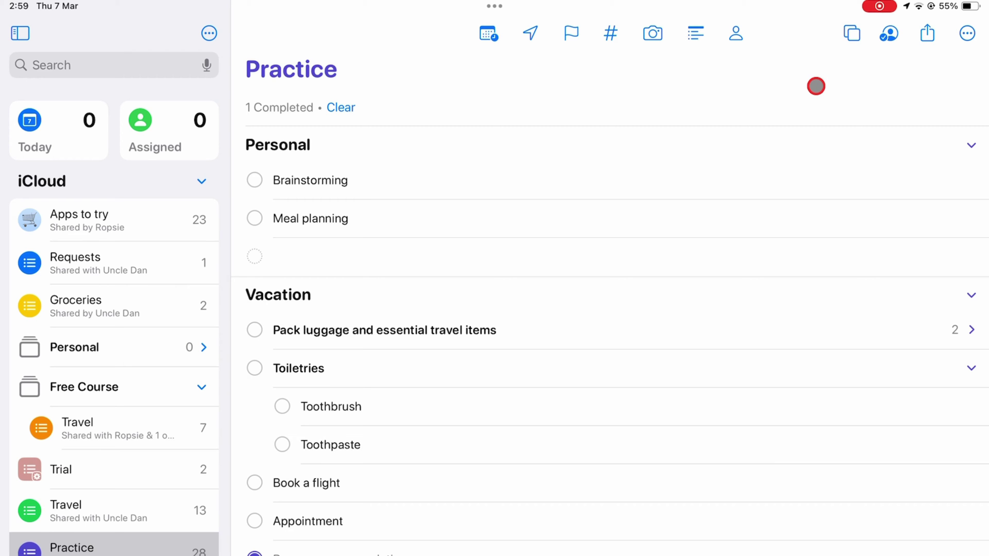
# Assign the Brainstorming reminder to Uncle Dan from its details panel
pyautogui.click(704, 192)
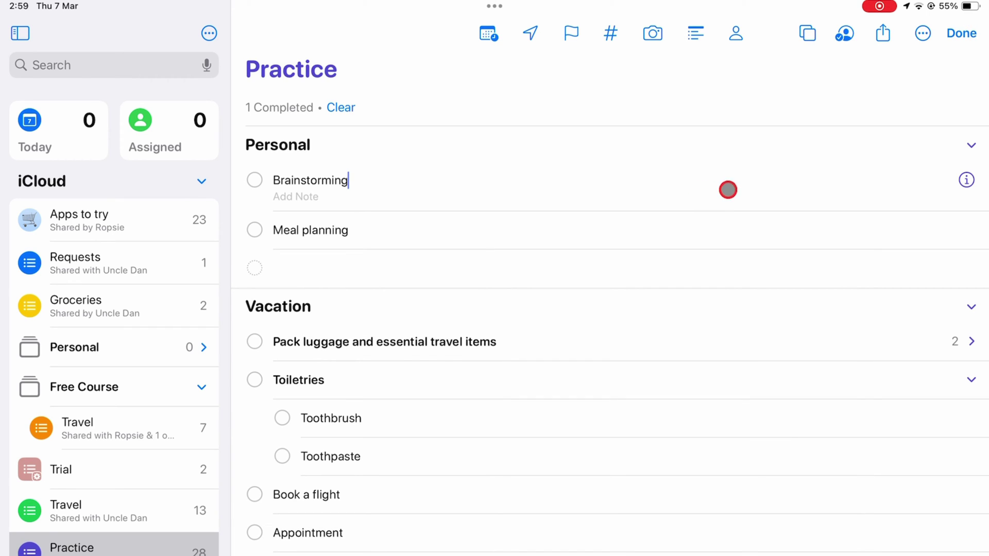
pyautogui.click(964, 180)
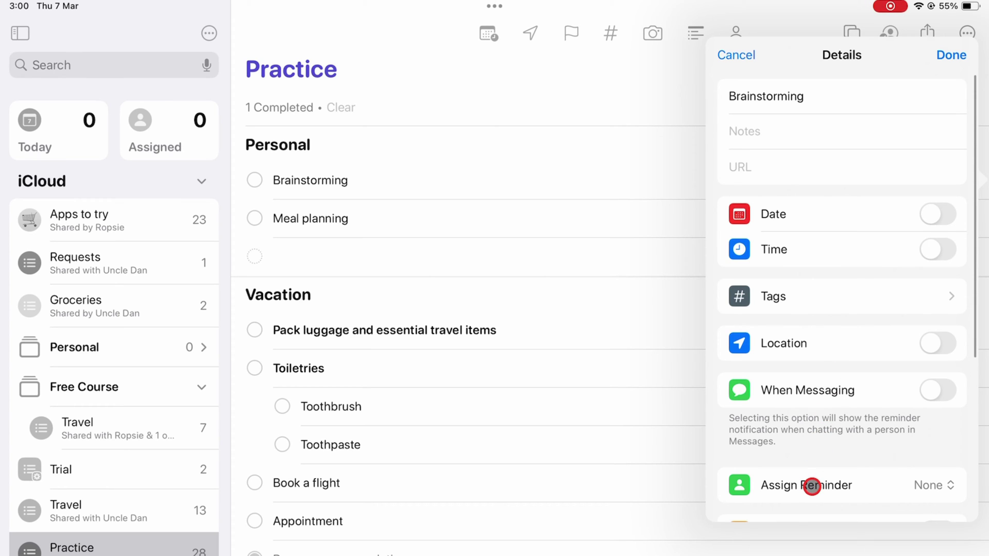
pyautogui.click(812, 486)
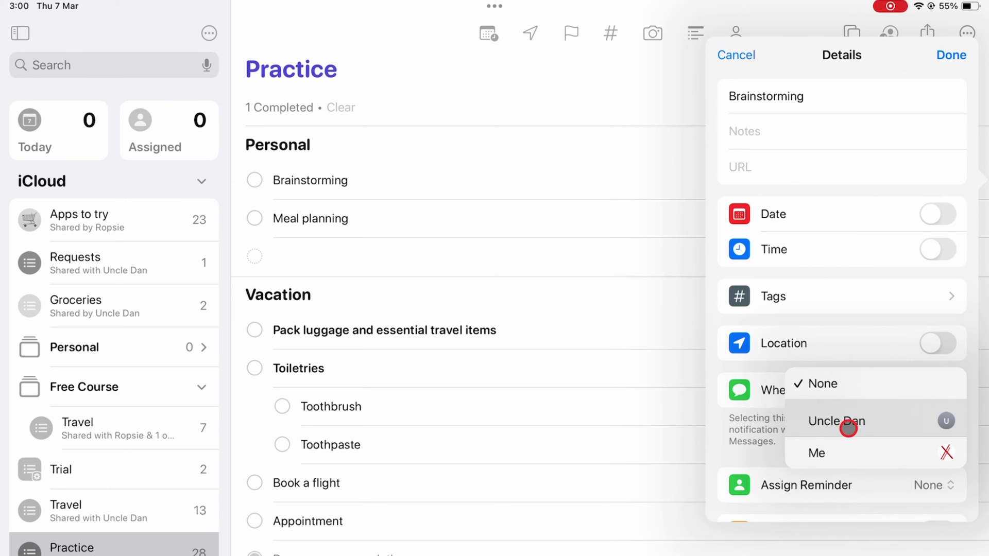
pyautogui.click(848, 428)
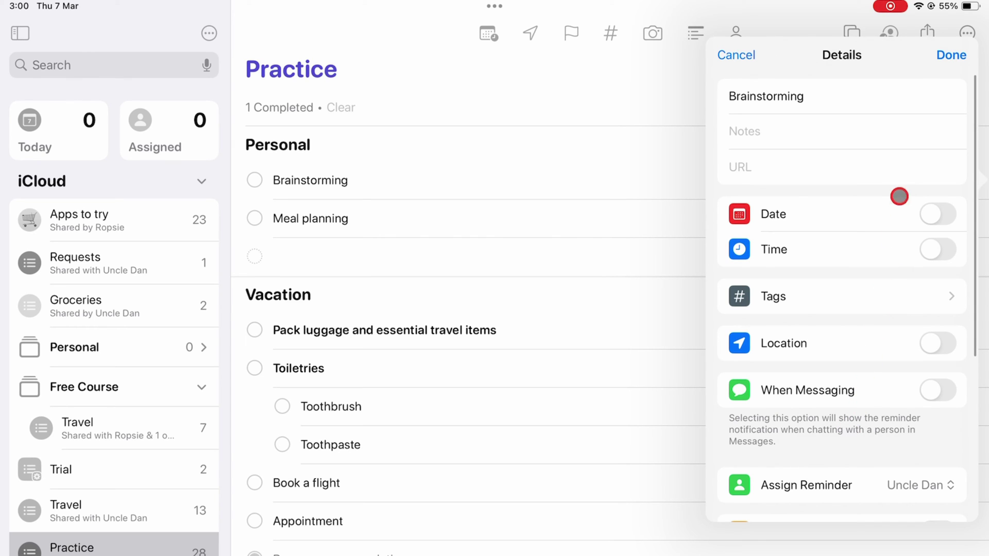
pyautogui.click(955, 55)
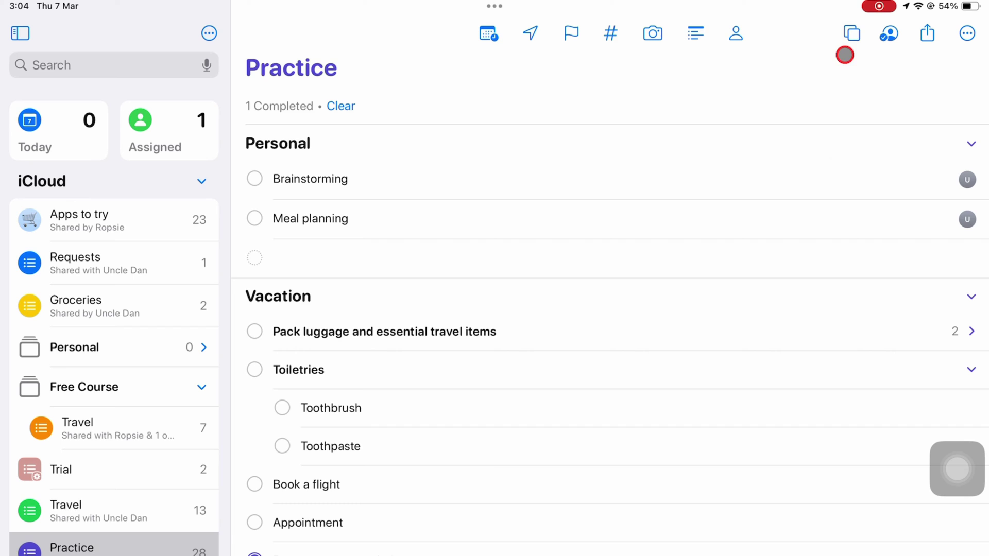
# Create the reminder 'One task to Uncle Dan' with Uncle Dan preset as assignee
pyautogui.click(736, 33)
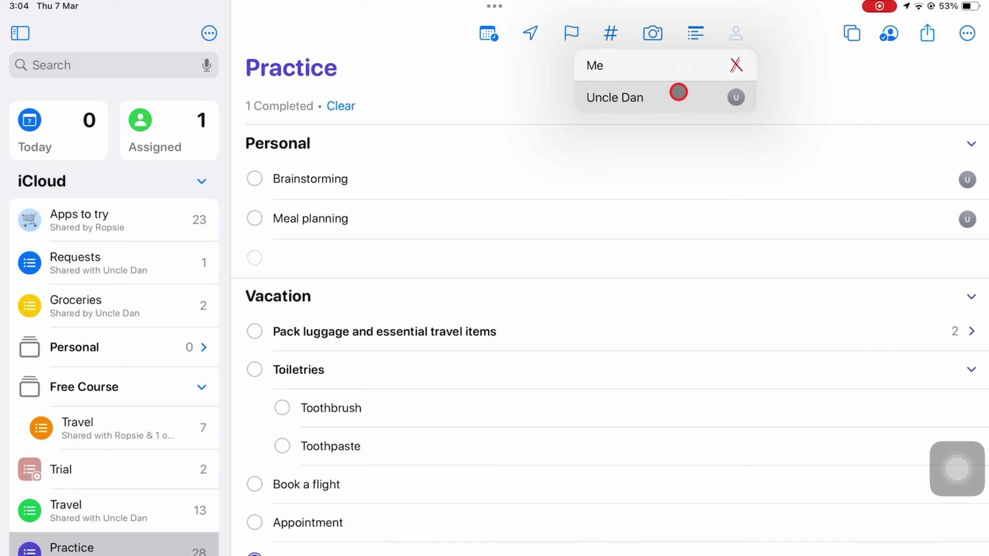
pyautogui.click(678, 94)
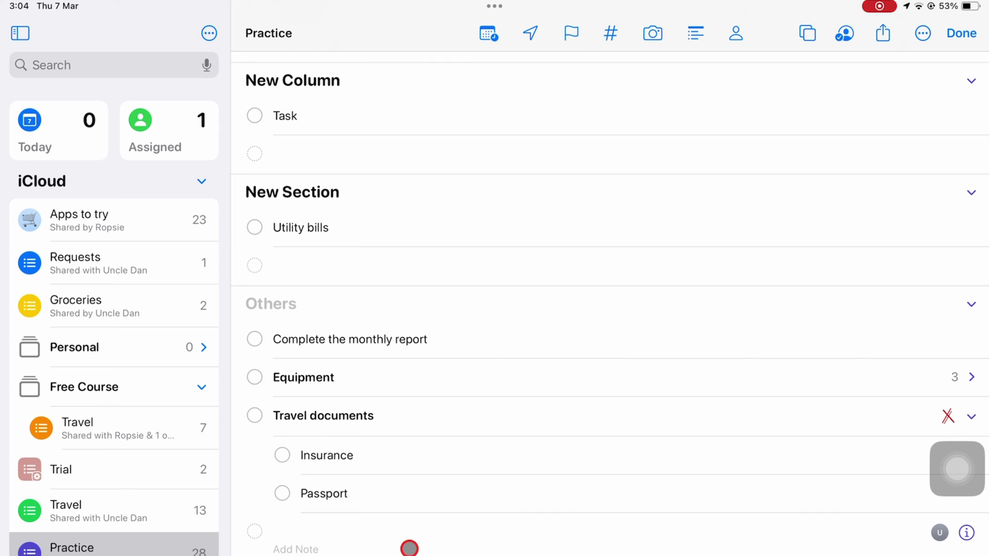
pyautogui.write('One task to')
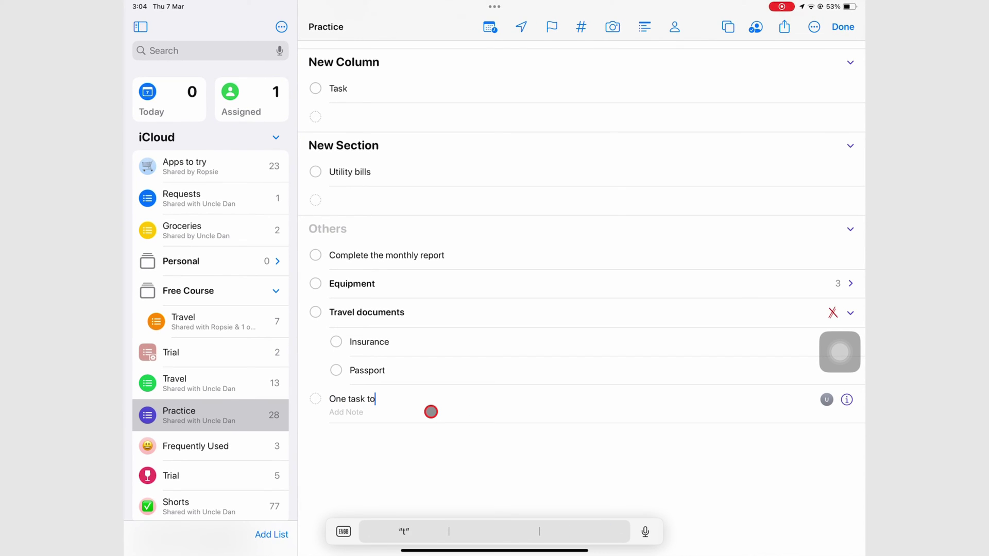
pyautogui.write('Uncle Dan')
pyautogui.press('Return')
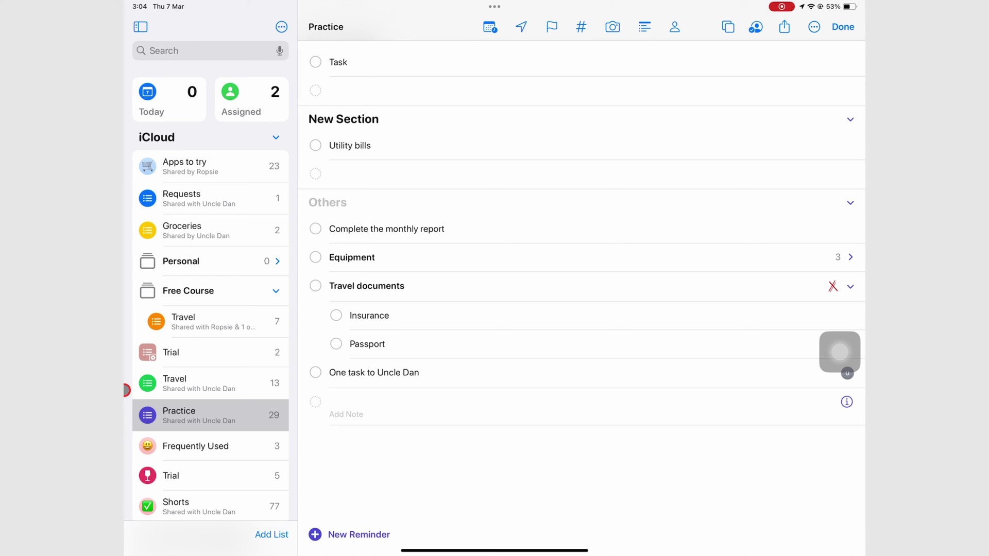
# Select the Task, Utility bills, Complete the monthly report and Equipment reminders
pyautogui.click(814, 26)
pyautogui.click(734, 103)
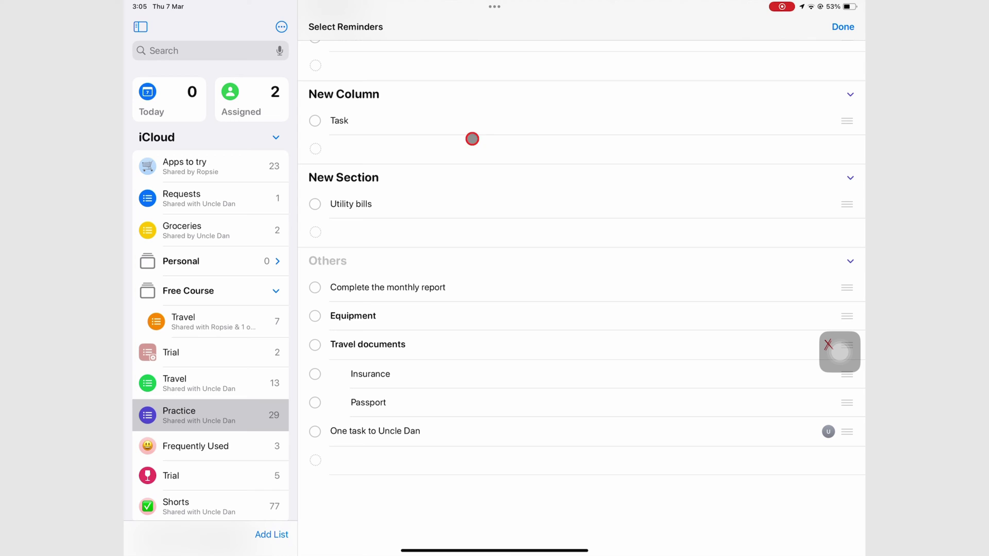
pyautogui.click(316, 119)
pyautogui.click(328, 205)
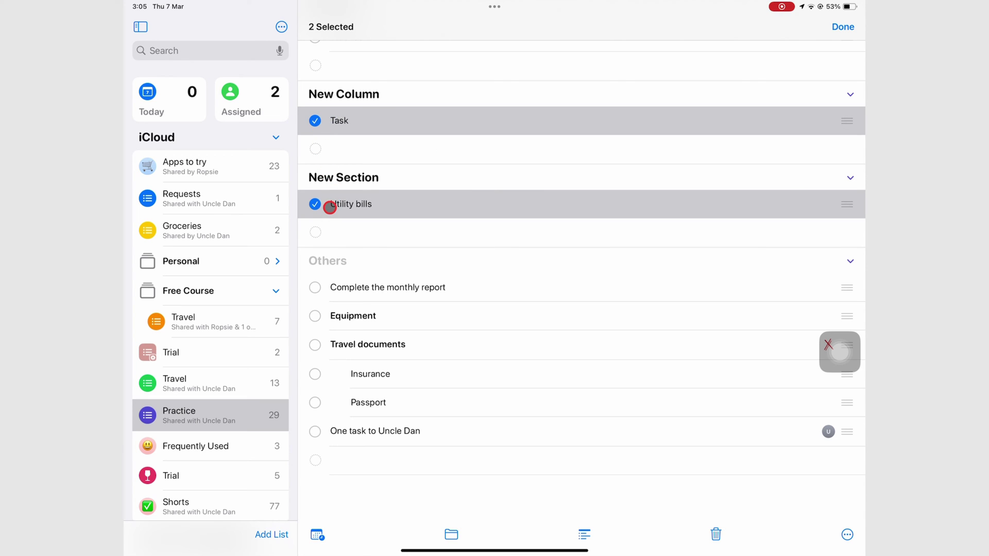
pyautogui.click(327, 288)
pyautogui.click(338, 324)
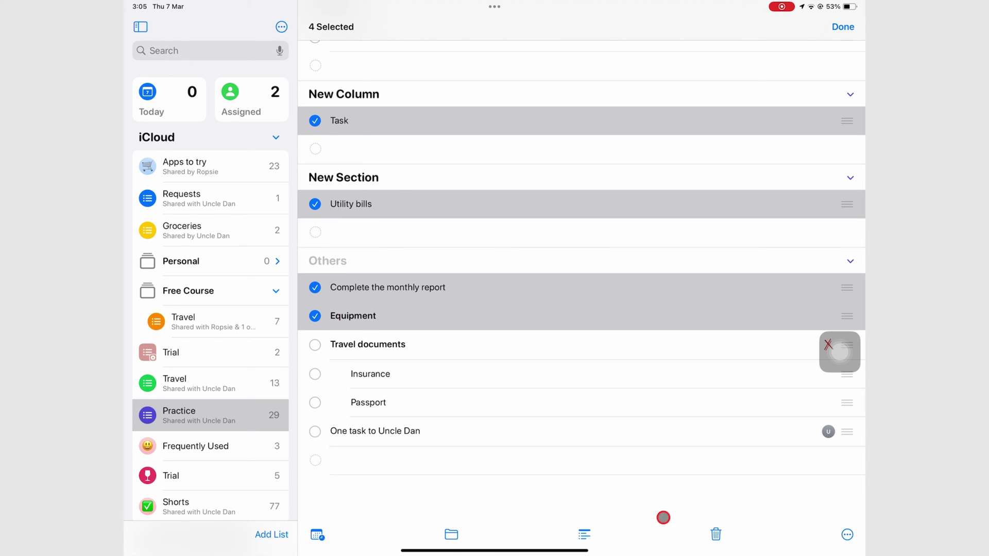
# Assign all seven selected reminders to Uncle Dan
pyautogui.click(849, 533)
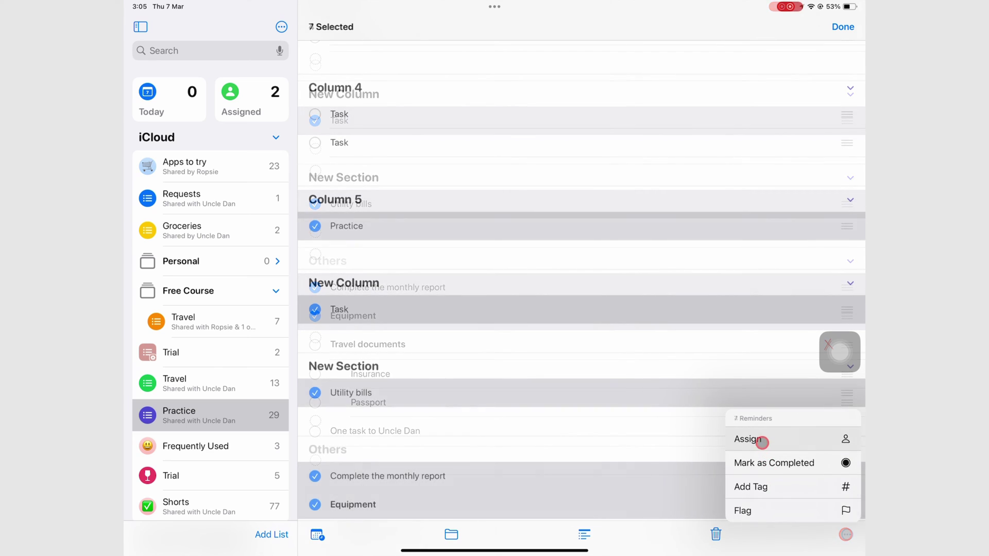
pyautogui.click(762, 441)
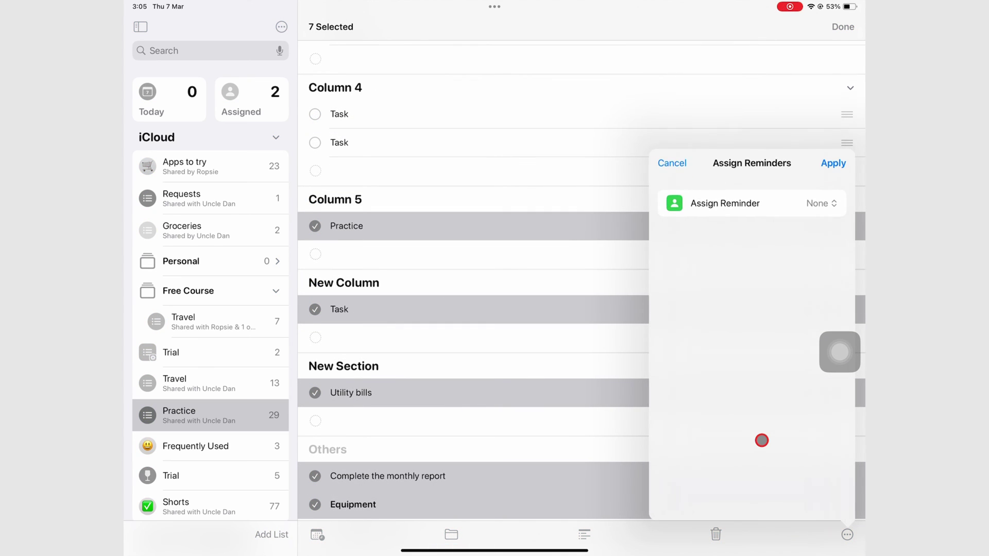
pyautogui.click(786, 210)
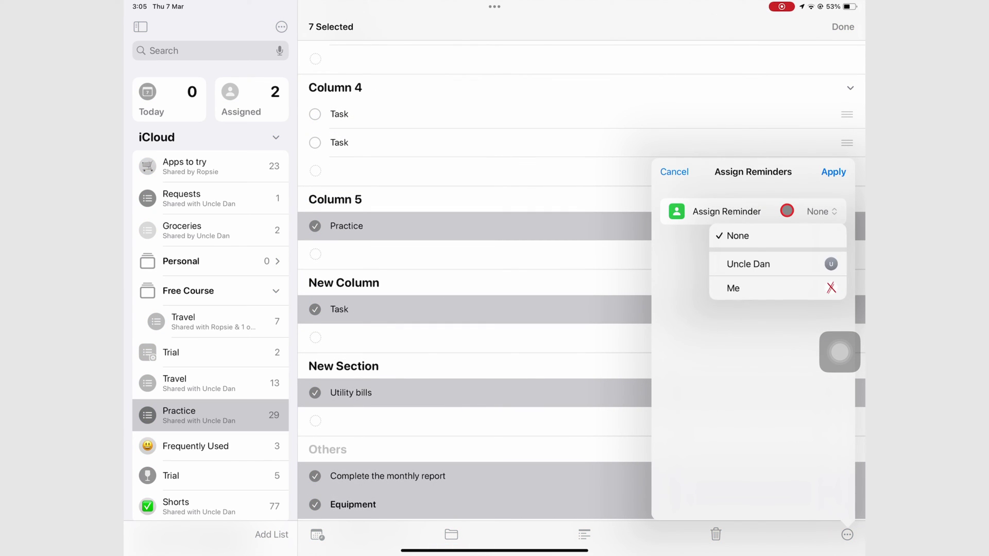
pyautogui.click(773, 271)
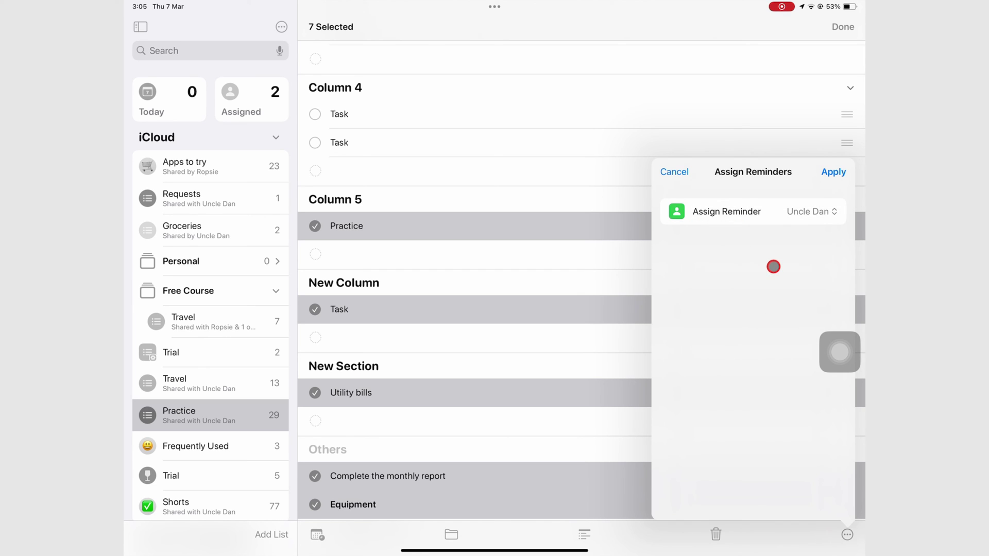
pyautogui.click(835, 174)
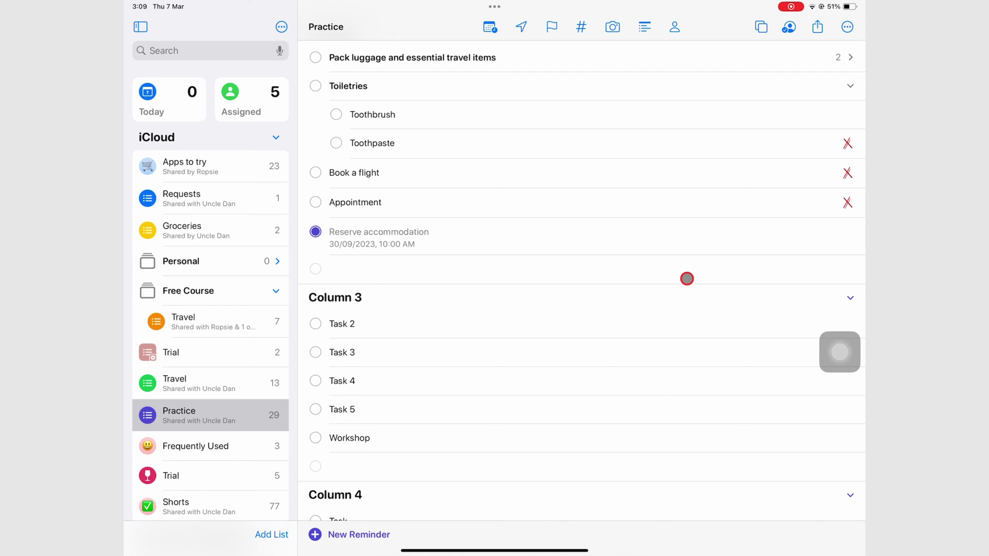
# Open the Assigned smart list to show Actual travel plus Appointment, Toothpaste, Book a flight and Travel documents
pyautogui.click(267, 113)
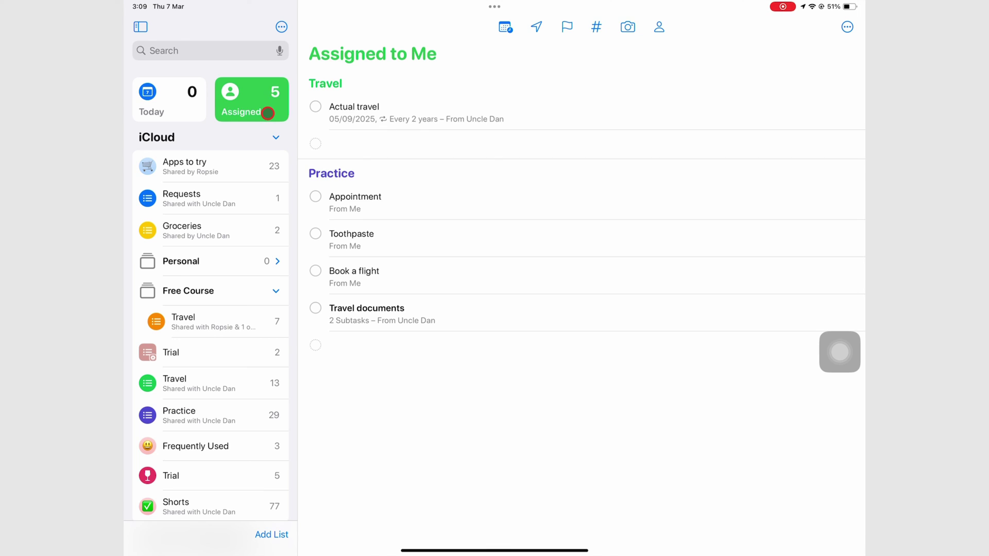